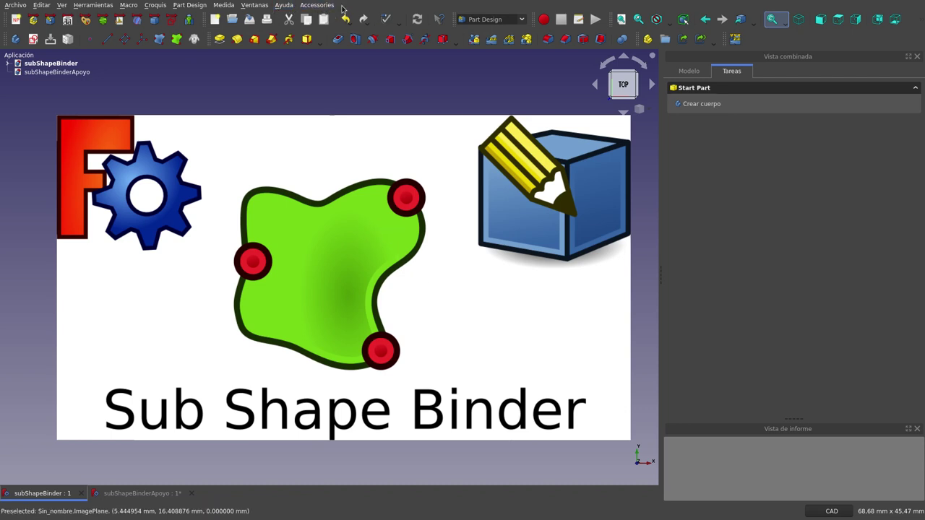
# - Check the FreeCAD version information from the Help menu, then close it
pyautogui.click(283, 5)
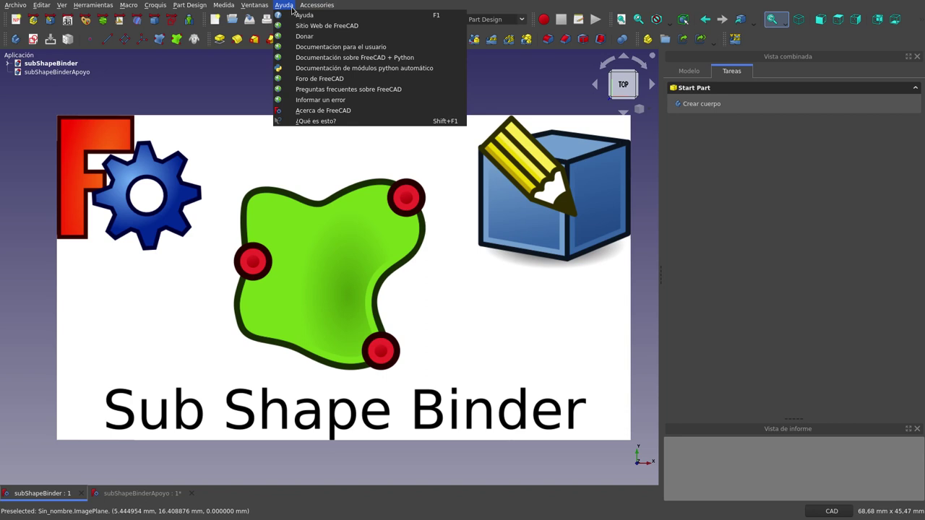
pyautogui.click(331, 110)
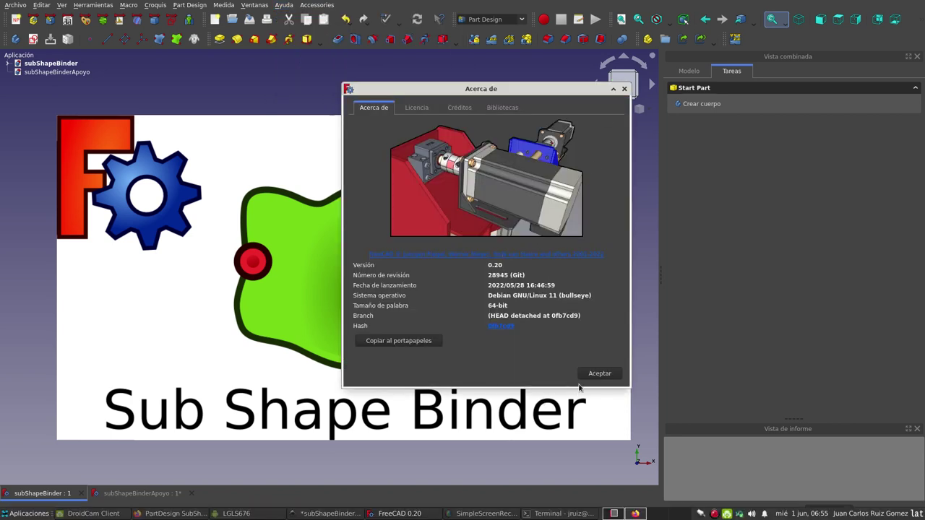
pyautogui.click(599, 373)
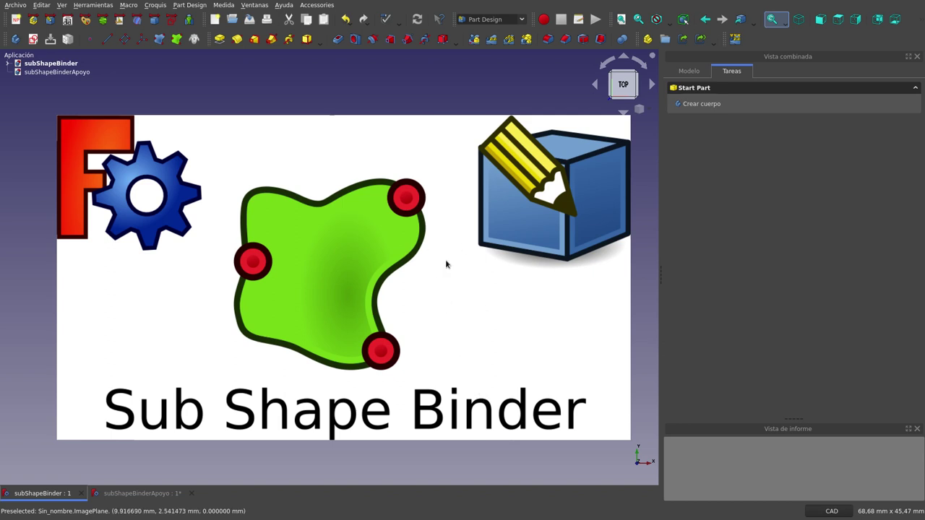
# - Expand the subShapeBinder document, hide its subShapeBinder item, and select Body001
pyautogui.click(8, 63)
pyautogui.click(68, 115)
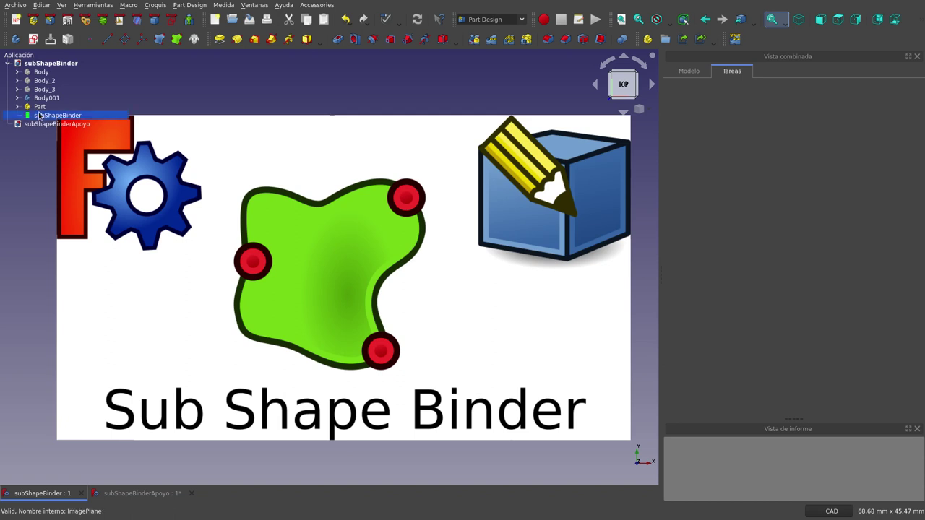
pyautogui.press('space')
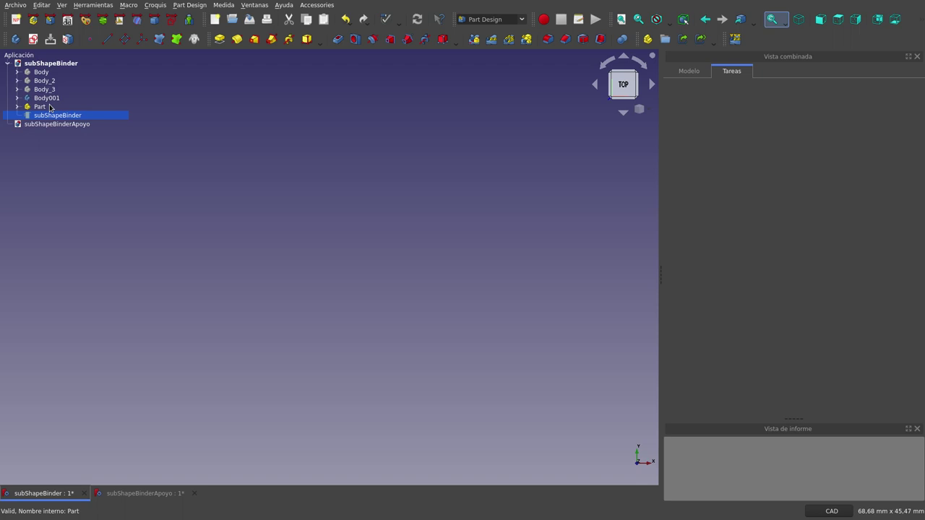
pyautogui.click(46, 99)
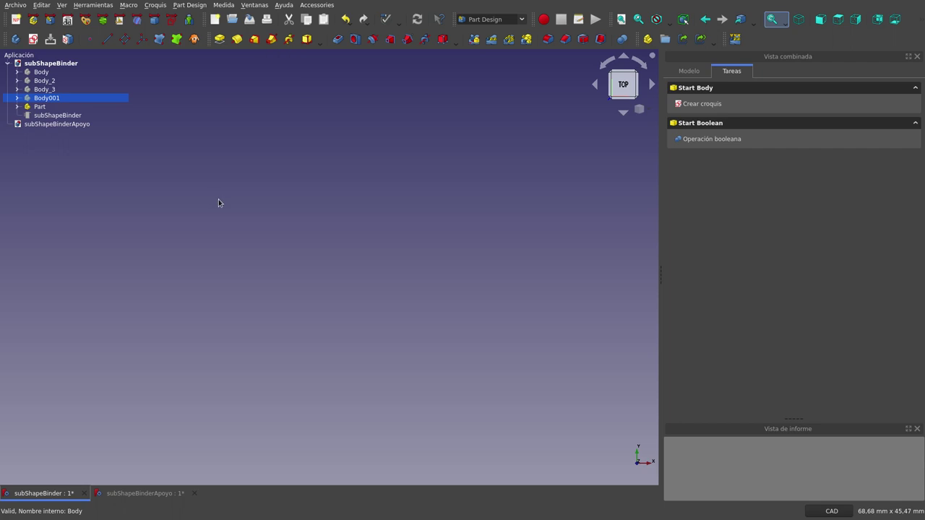
# - Expand Body to list Origin, LCS_0 and Pad, then zoom and orbit to view the cylinder
pyautogui.click(16, 73)
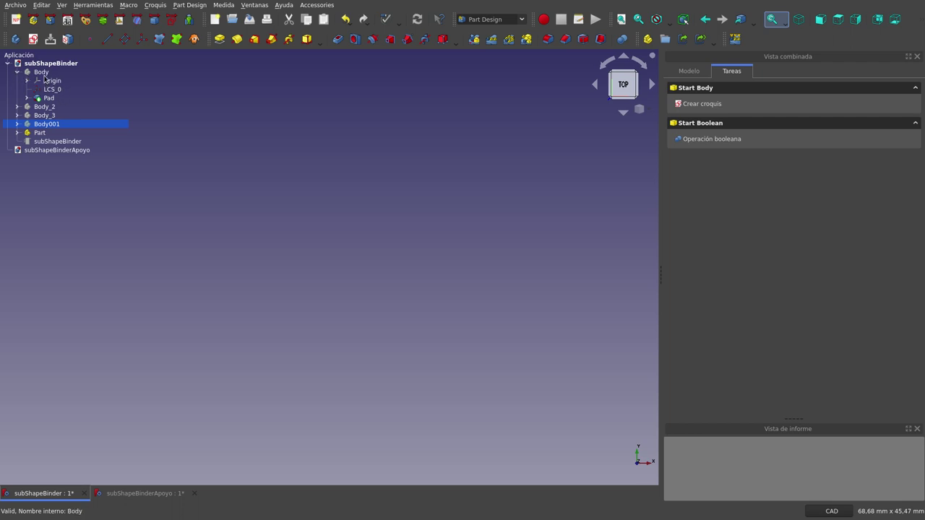
pyautogui.click(42, 75)
pyautogui.scroll(-3, 332, 279)
pyautogui.scroll(-1, 332, 277)
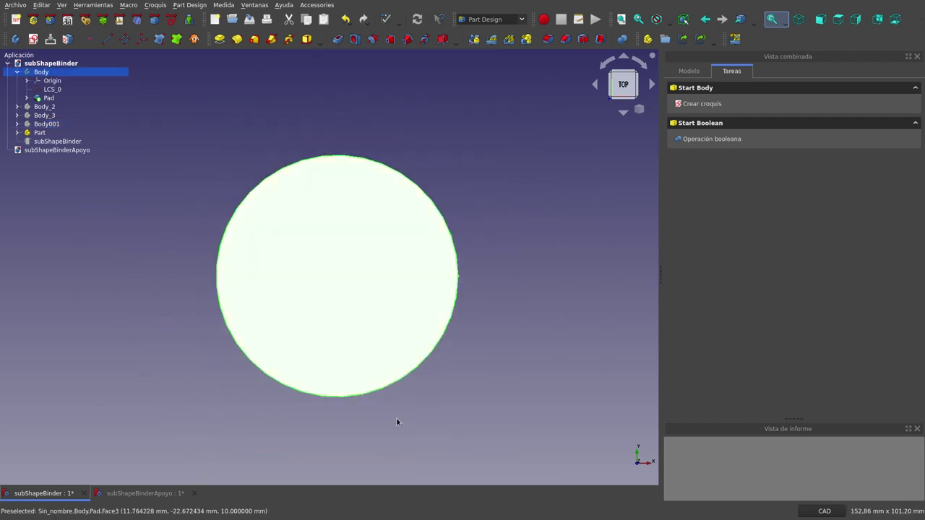
pyautogui.moveTo(398, 421)
pyautogui.mouseDown(button='middle')
pyautogui.moveTo(348, 311)
pyautogui.moveTo(366, 334)
pyautogui.mouseUp(button='middle')
pyautogui.scroll(-2, 359, 291)
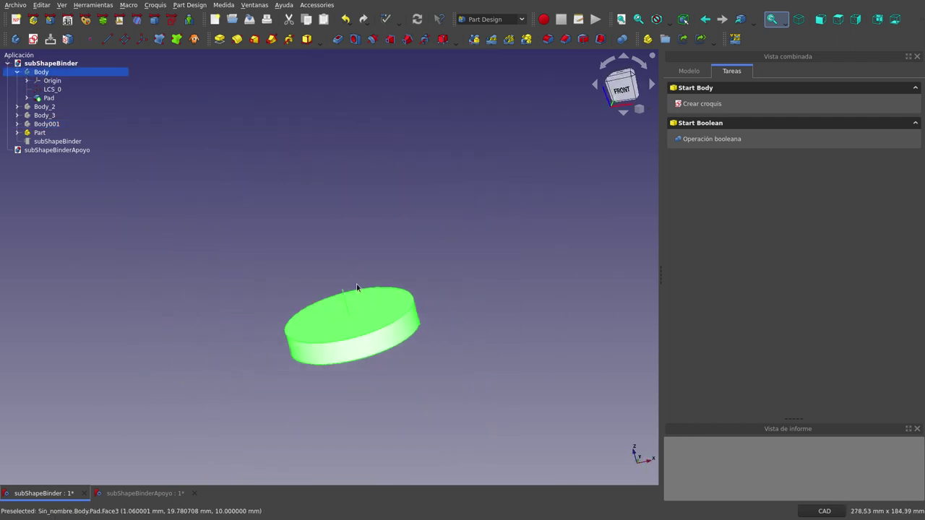
pyautogui.scroll(4, 367, 361)
pyautogui.click(417, 341)
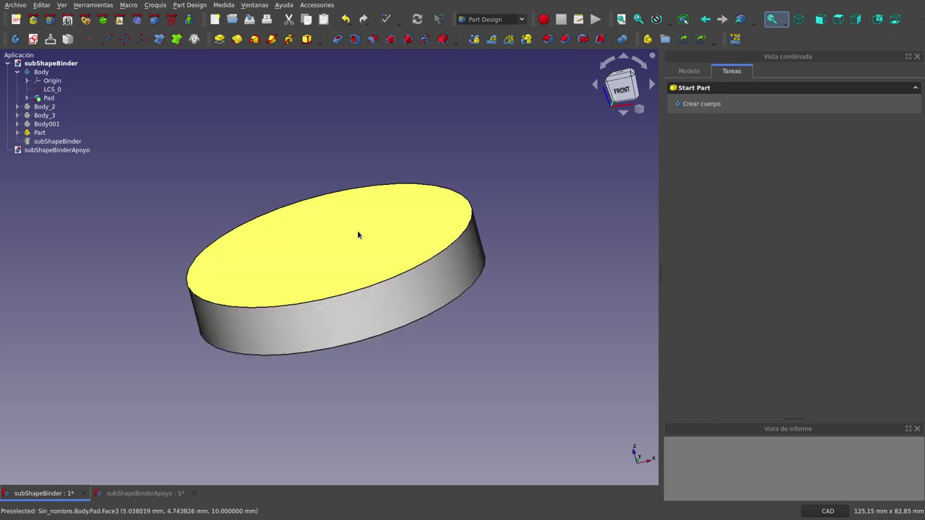
# - Expand Pad and select its Sketch, then clear the selection
pyautogui.click(27, 98)
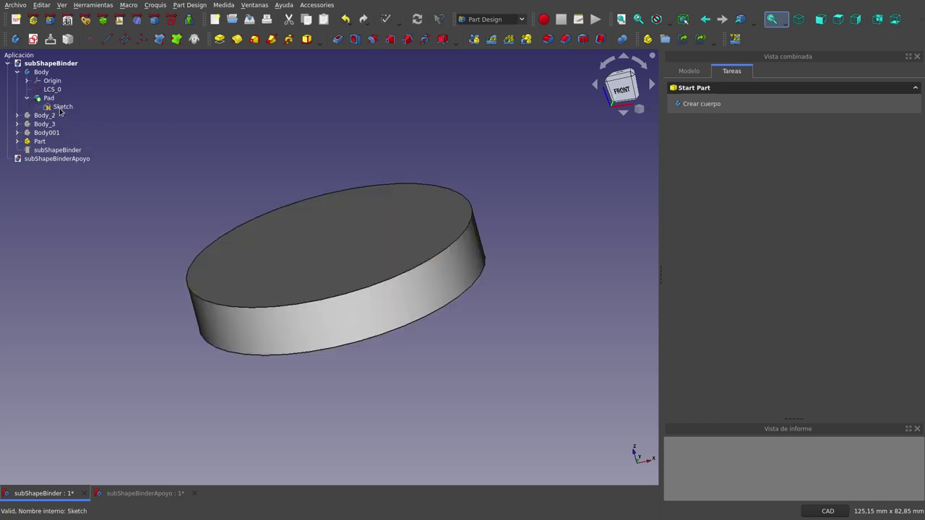
pyautogui.click(59, 107)
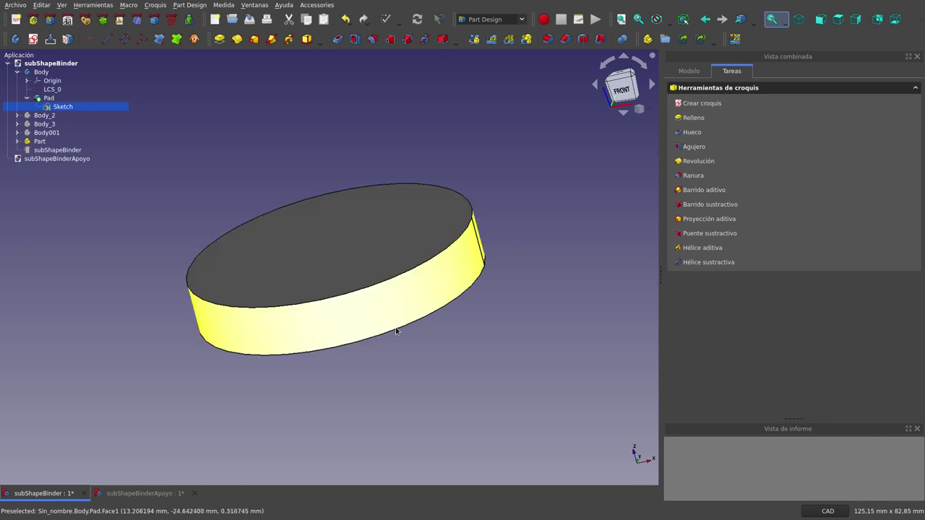
pyautogui.click(299, 115)
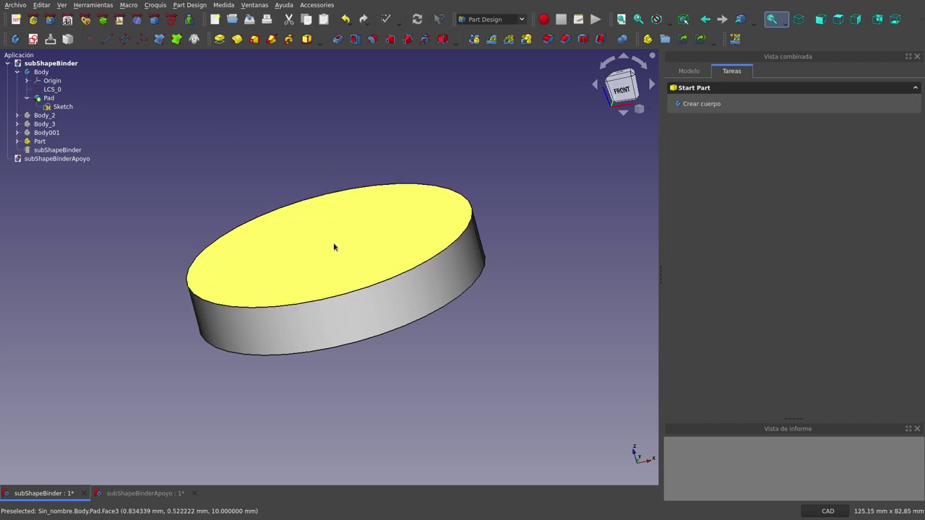
# - Select the cylinder's top face, create a SubShapeBinder named Binder, and collapse Body
pyautogui.click(371, 249)
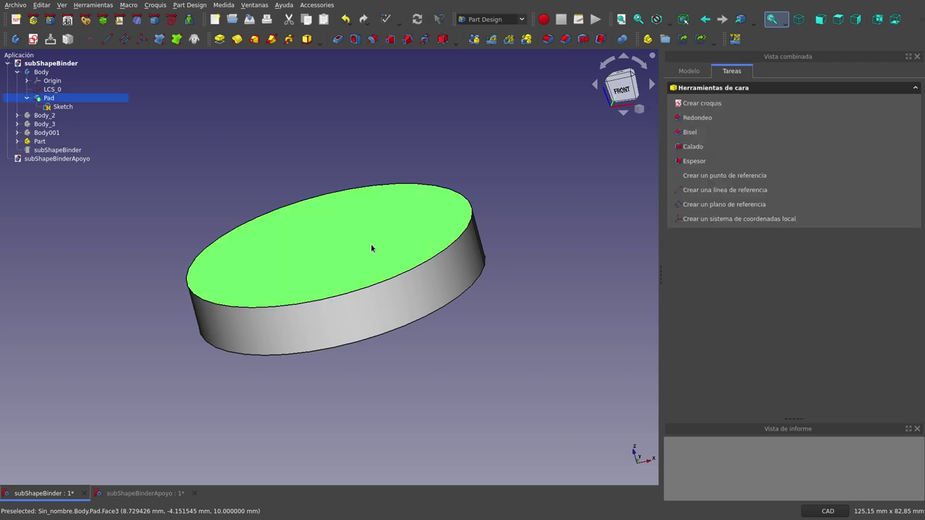
pyautogui.click(176, 39)
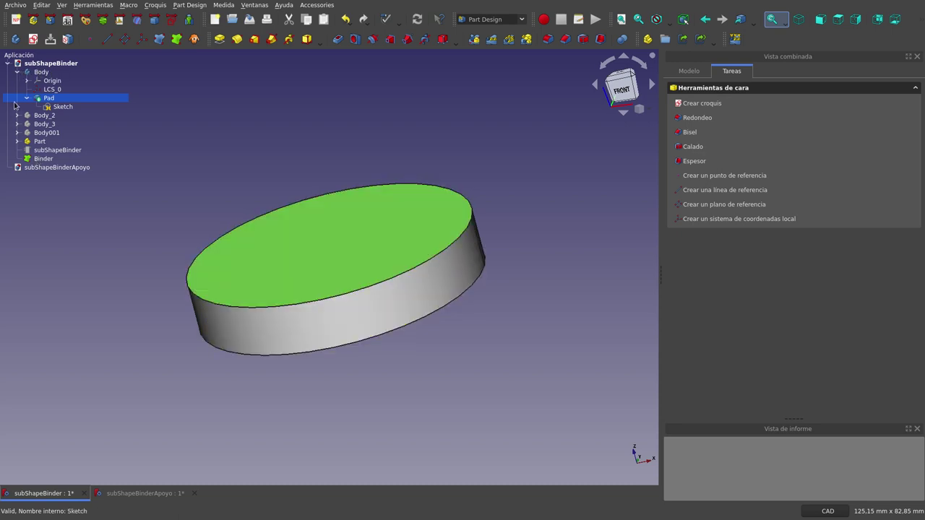
pyautogui.click(17, 73)
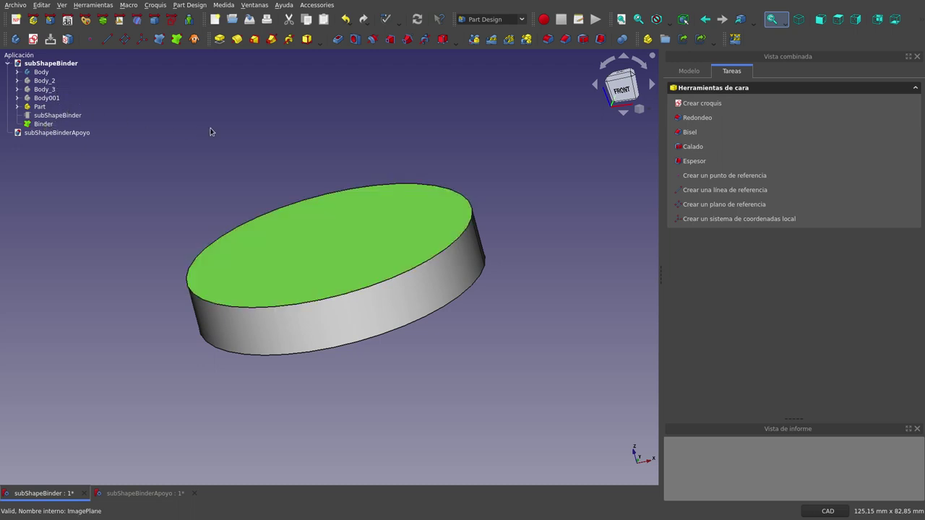
# - Expand Body in the tree and select the new Binder
pyautogui.click(217, 151)
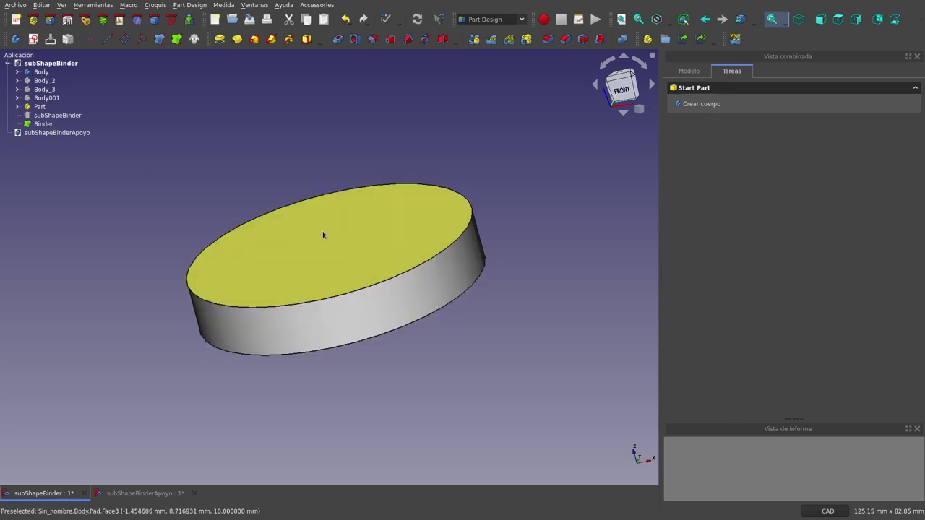
pyautogui.click(16, 71)
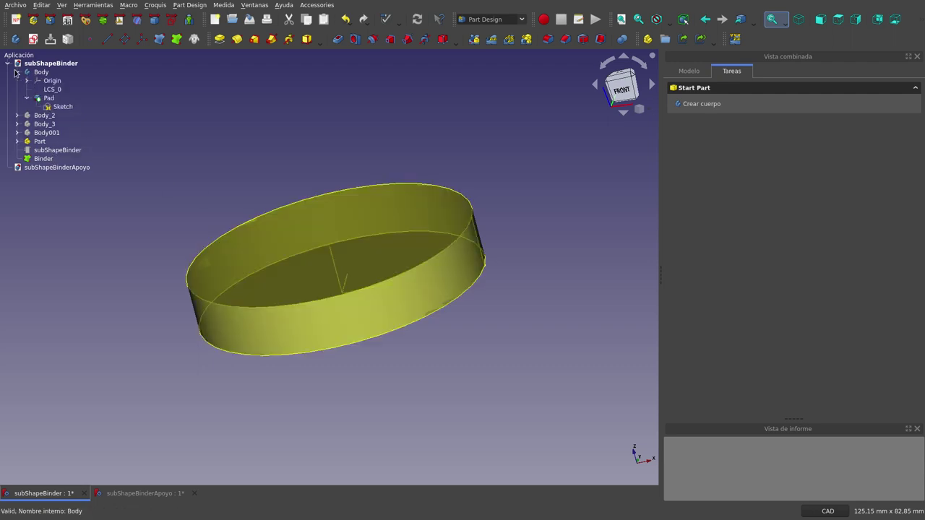
pyautogui.click(39, 72)
pyautogui.click(39, 72)
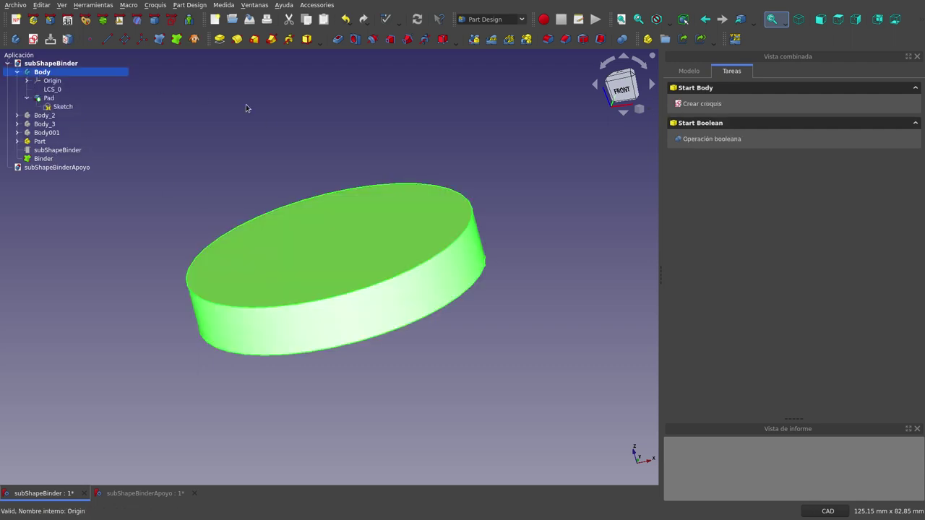
pyautogui.click(52, 158)
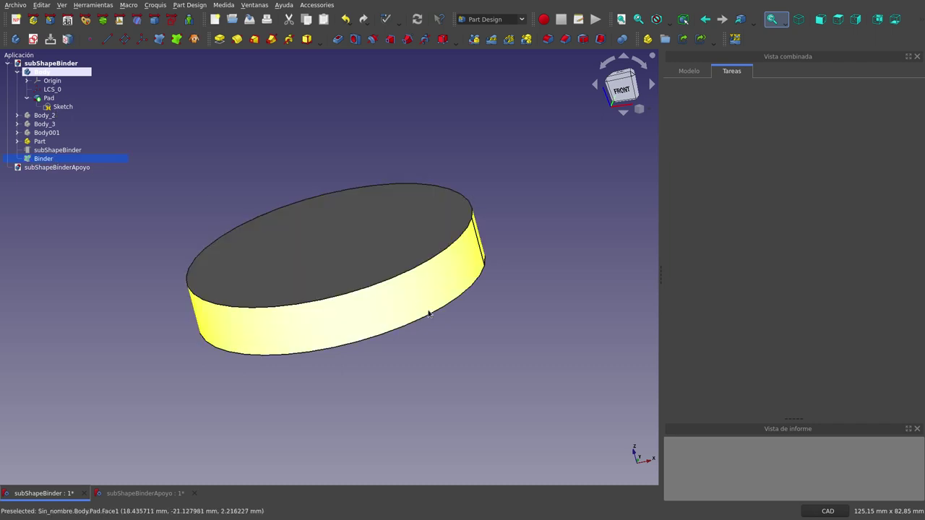
# - Orbit the view and try selecting the cylinder's side edge and face
pyautogui.moveTo(423, 314)
pyautogui.mouseDown(button='middle')
pyautogui.moveTo(385, 337)
pyautogui.moveTo(350, 322)
pyautogui.moveTo(423, 324)
pyautogui.mouseUp(button='middle')
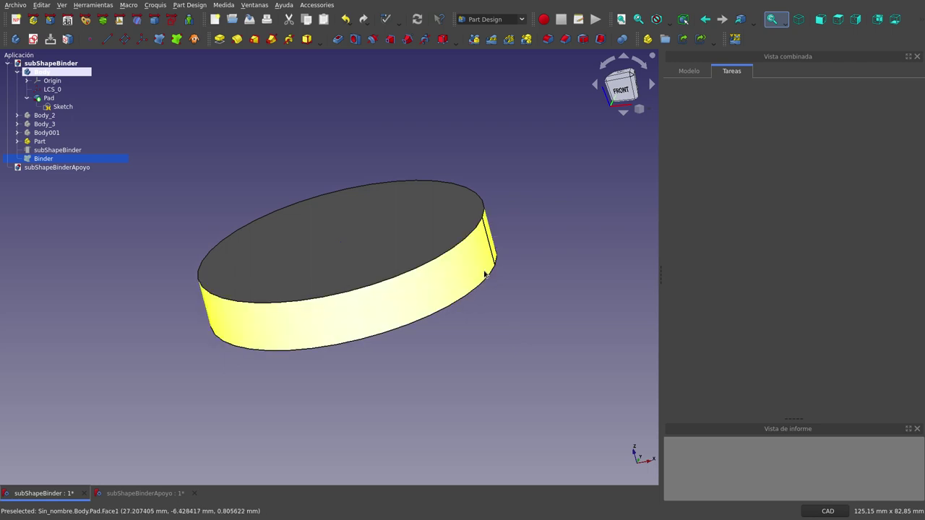
pyautogui.click(492, 249)
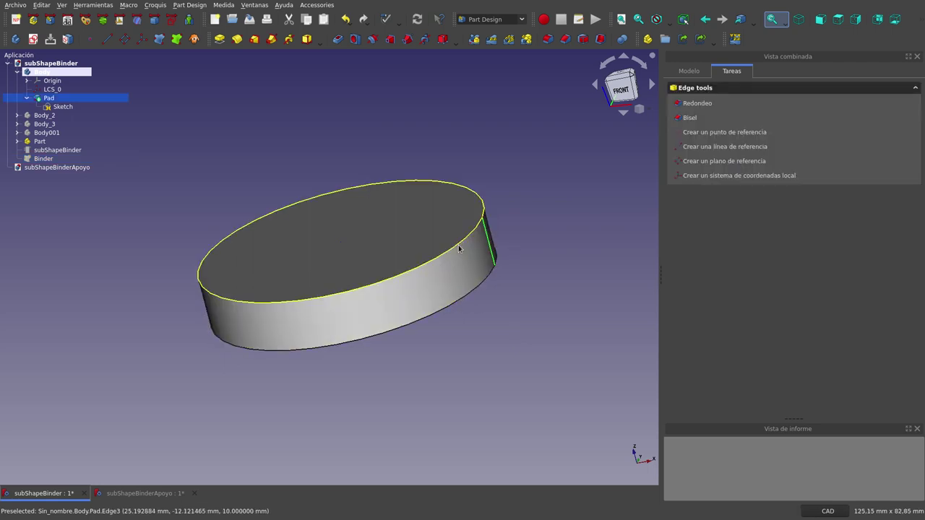
pyautogui.click(588, 248)
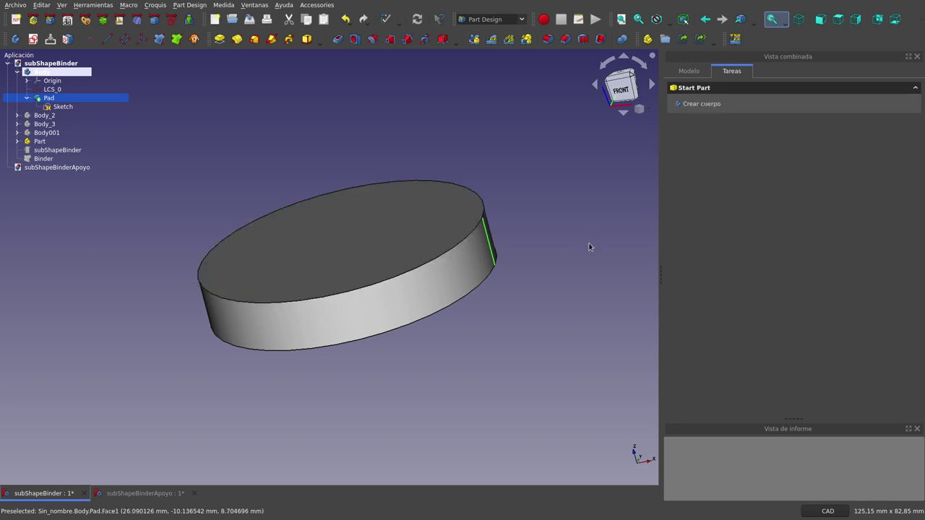
pyautogui.click(492, 249)
pyautogui.click(531, 242)
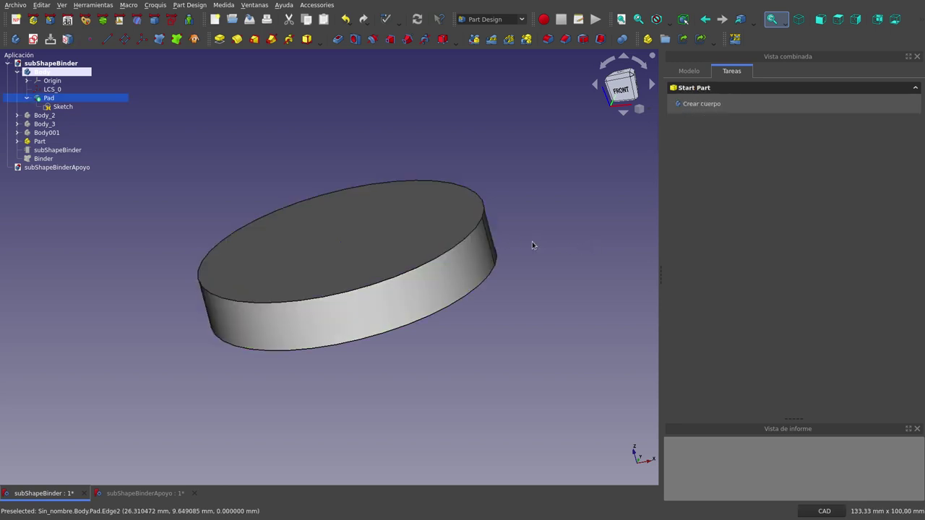
pyautogui.click(489, 244)
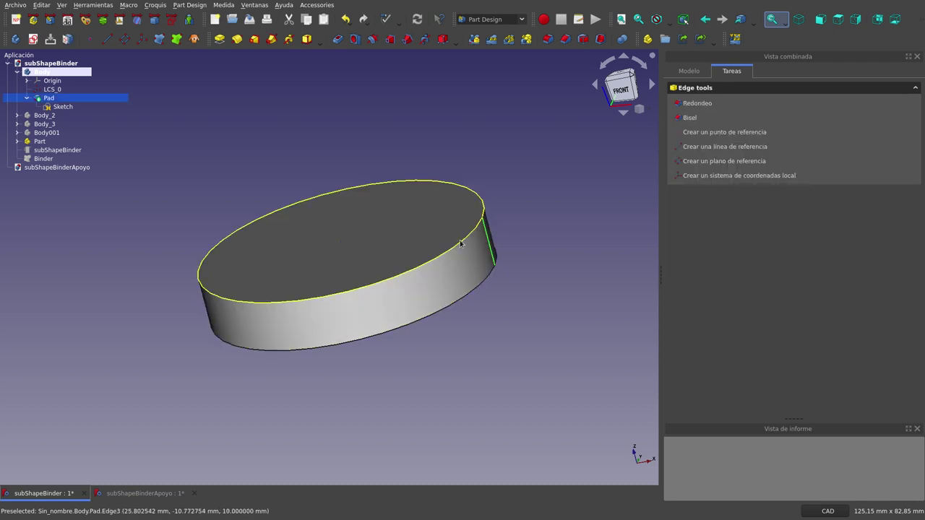
# - Orbit and zoom to look down on the pad's top, then select the Body
pyautogui.moveTo(459, 244); pyautogui.dragTo(425, 266, button='middle')
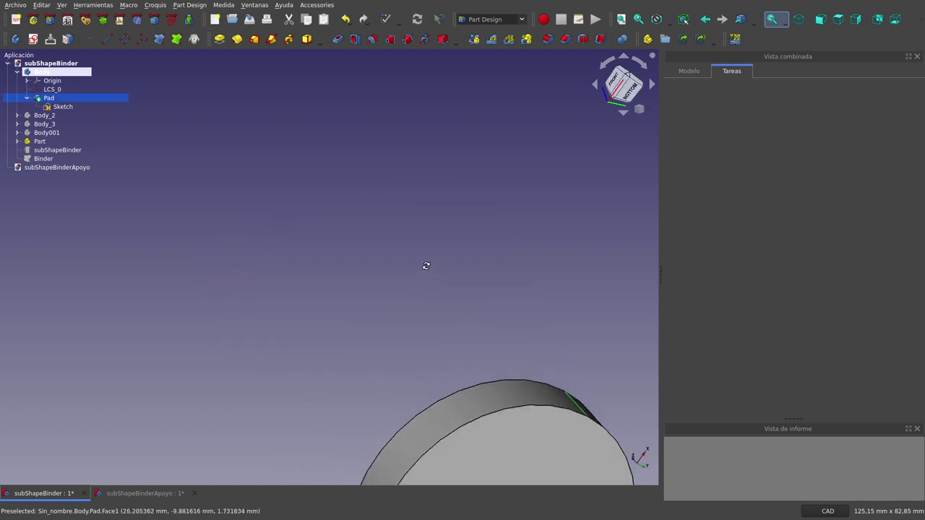
pyautogui.scroll(-5, 425, 266)
pyautogui.scroll(-3, 424, 261)
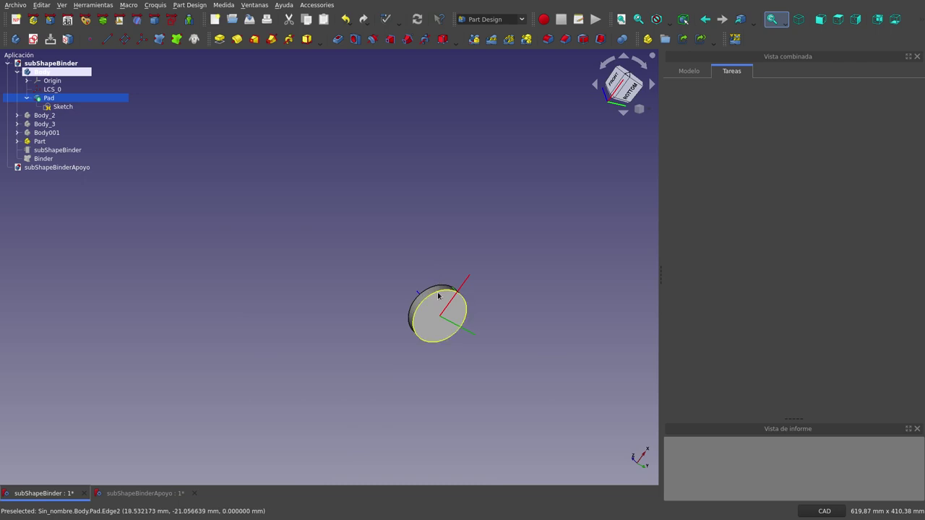
pyautogui.moveTo(407, 219); pyautogui.dragTo(426, 259, button='middle')
pyautogui.moveTo(468, 318); pyautogui.dragTo(486, 343, button='middle')
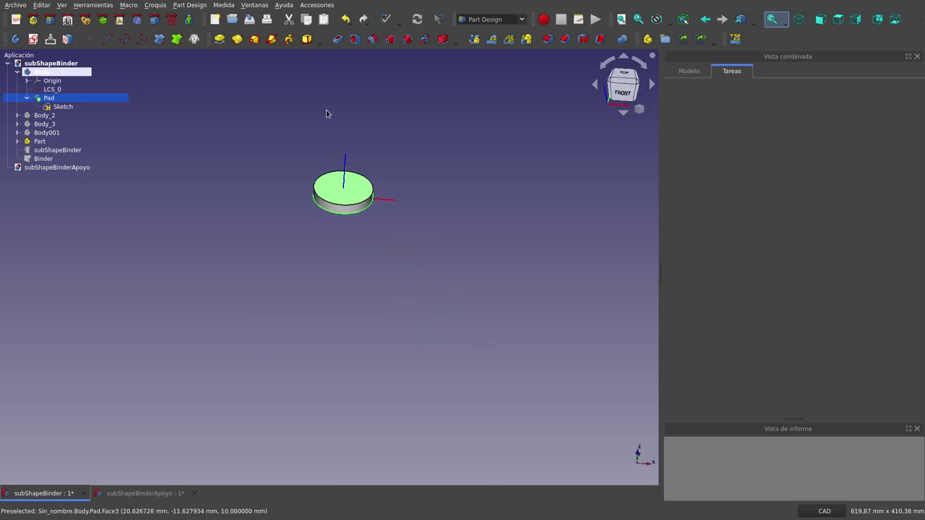
pyautogui.scroll(1, 328, 116)
pyautogui.scroll(1, 327, 117)
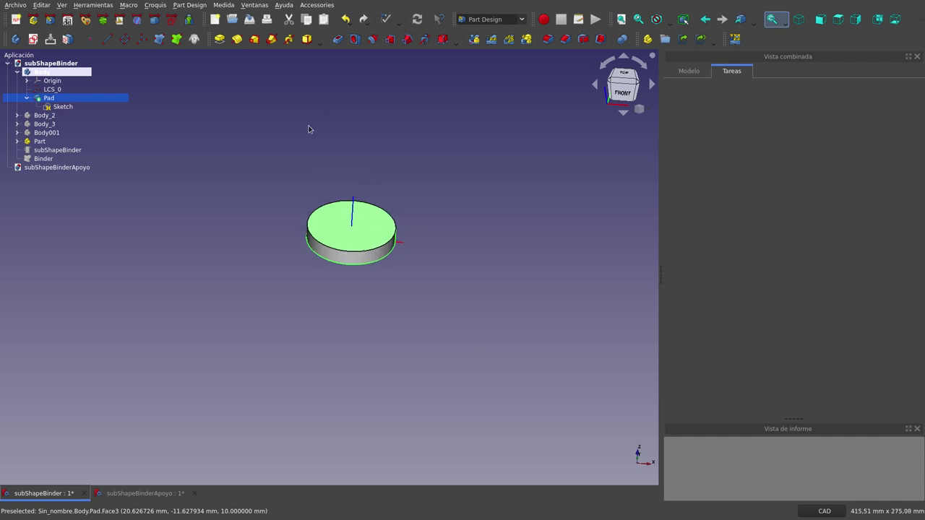
pyautogui.click(42, 73)
# - Bind the top face into Body as Binder001, hide LCS_0, and expand Body001 to show Origin003
pyautogui.click(177, 39)
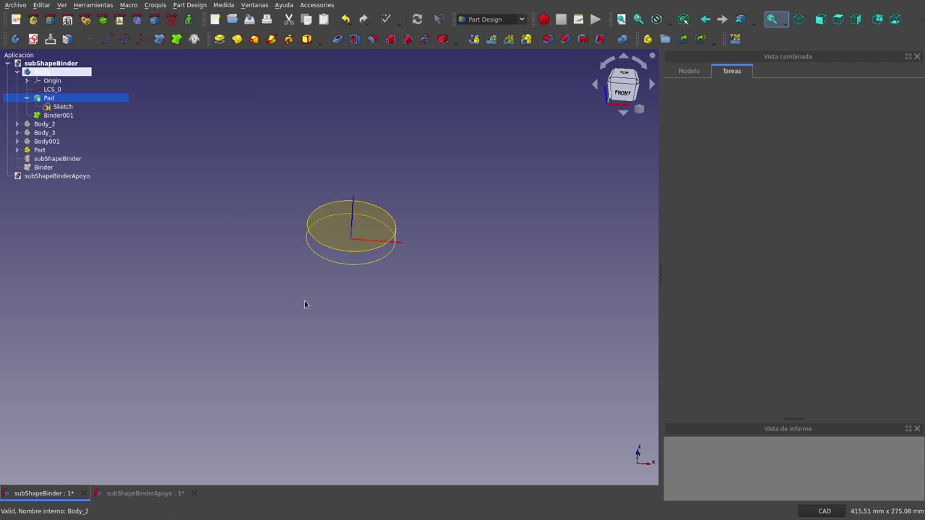
pyautogui.moveTo(305, 305)
pyautogui.mouseDown(button='middle')
pyautogui.moveTo(294, 270)
pyautogui.moveTo(359, 291)
pyautogui.moveTo(353, 347)
pyautogui.moveTo(320, 347)
pyautogui.moveTo(361, 328)
pyautogui.mouseUp(button='middle')
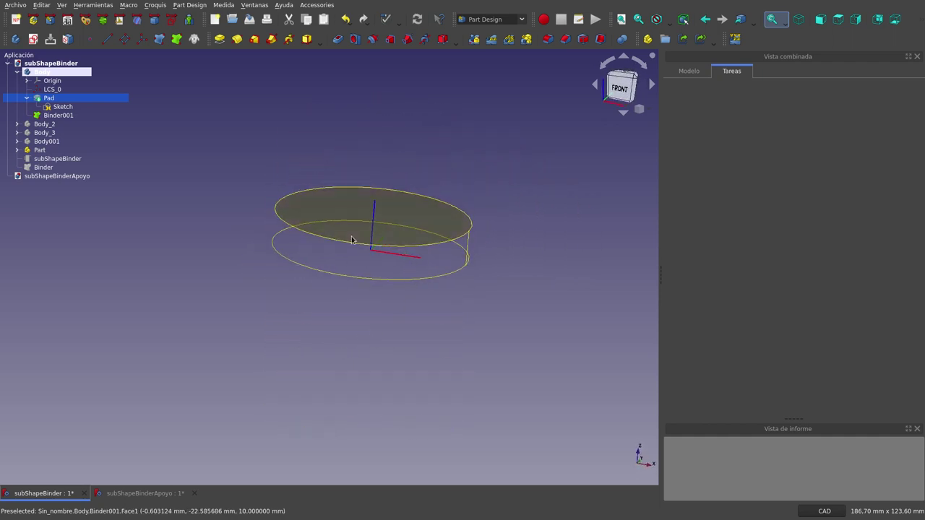
pyautogui.click(53, 89)
pyautogui.press('space')
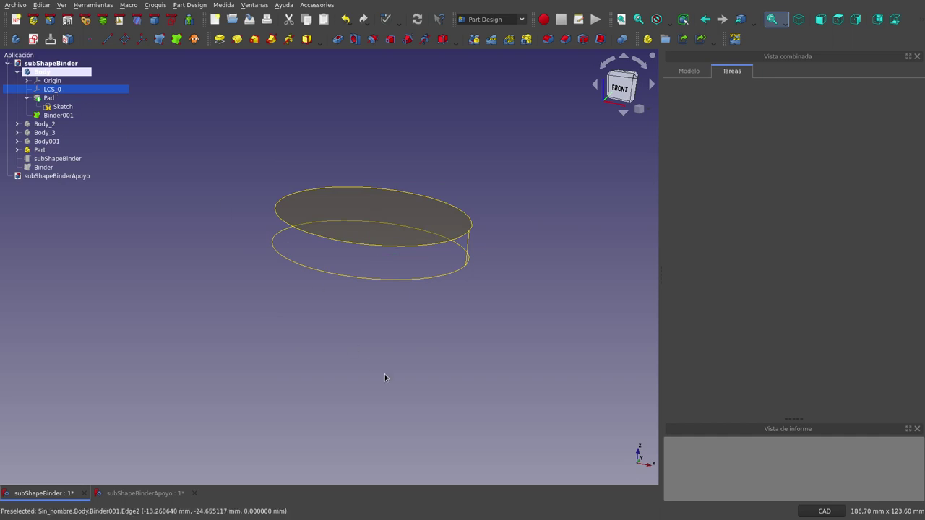
pyautogui.moveTo(386, 375)
pyautogui.mouseDown(button='middle')
pyautogui.moveTo(396, 359)
pyautogui.moveTo(424, 383)
pyautogui.mouseUp(button='middle')
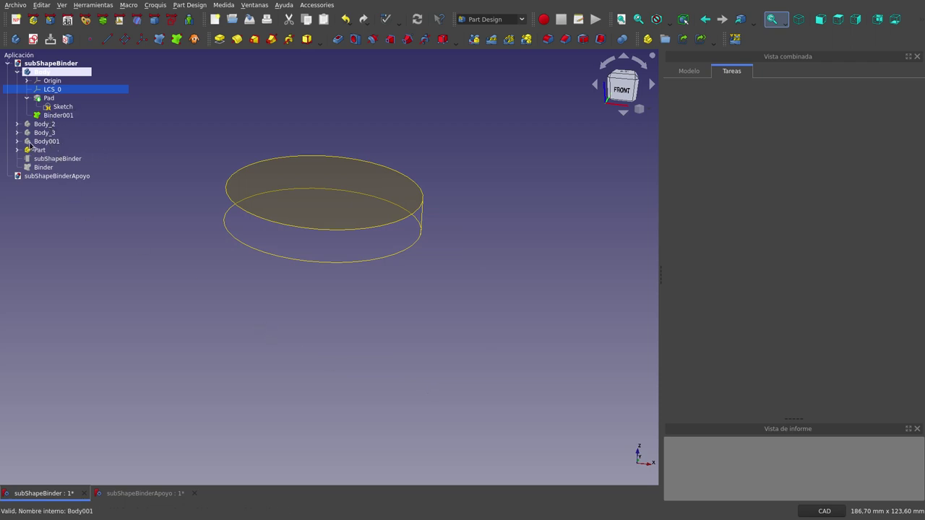
pyautogui.click(16, 142)
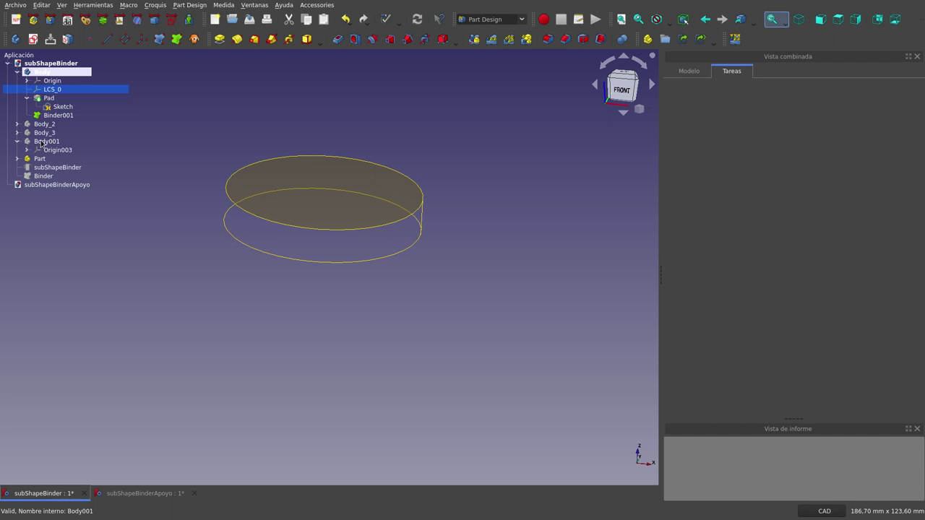
# - Make Body001 the active body
pyautogui.doubleClick(42, 141)
pyautogui.click(261, 319)
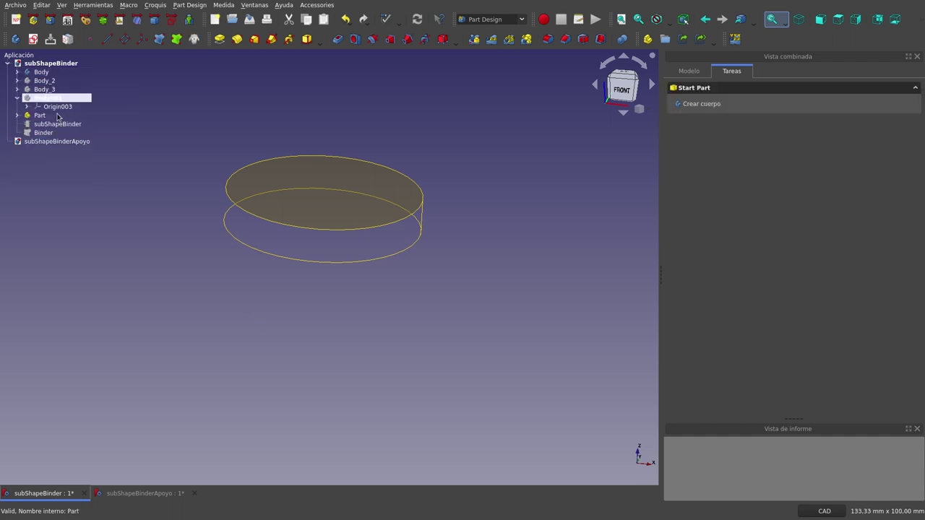
pyautogui.click(17, 99)
pyautogui.scroll(-2, 284, 306)
pyautogui.scroll(3, 276, 253)
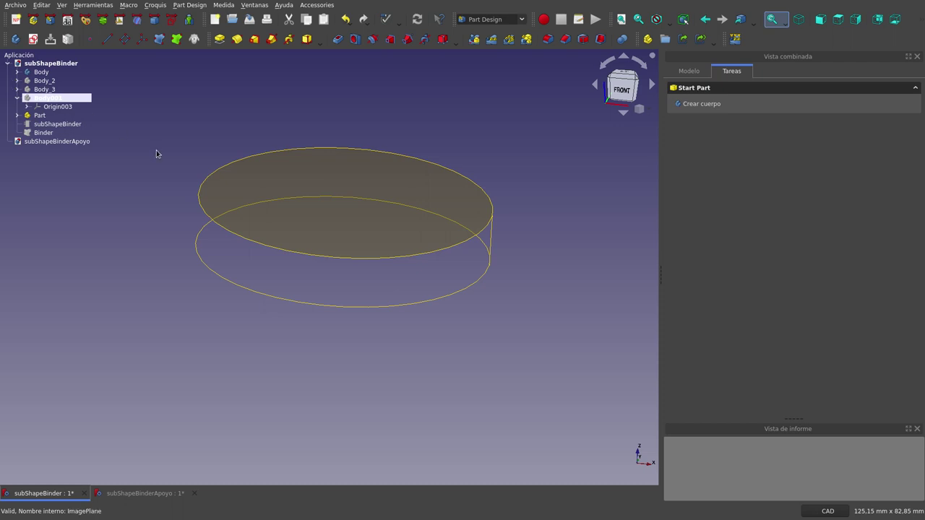
# - Expand Body, show the Pad's solid disc, fit the cylinder to the view, and select Body_2
pyautogui.click(17, 72)
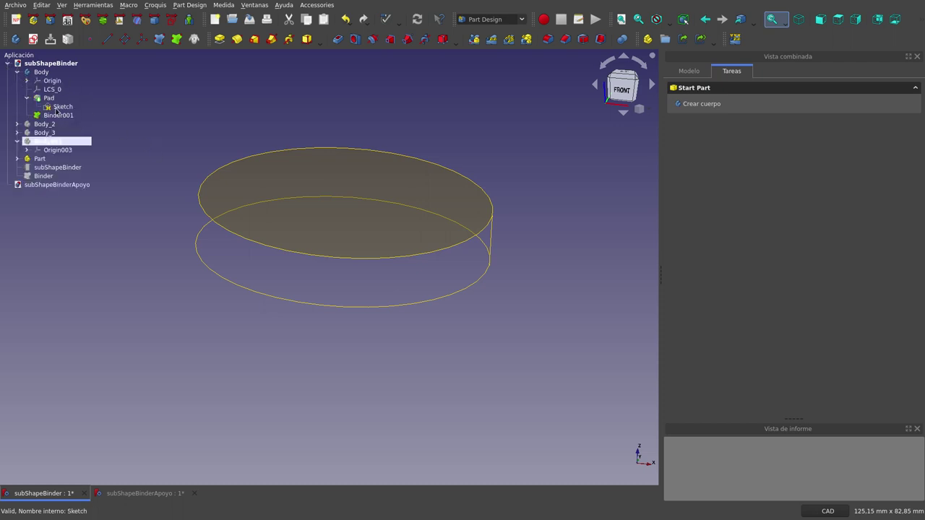
pyautogui.click(61, 117)
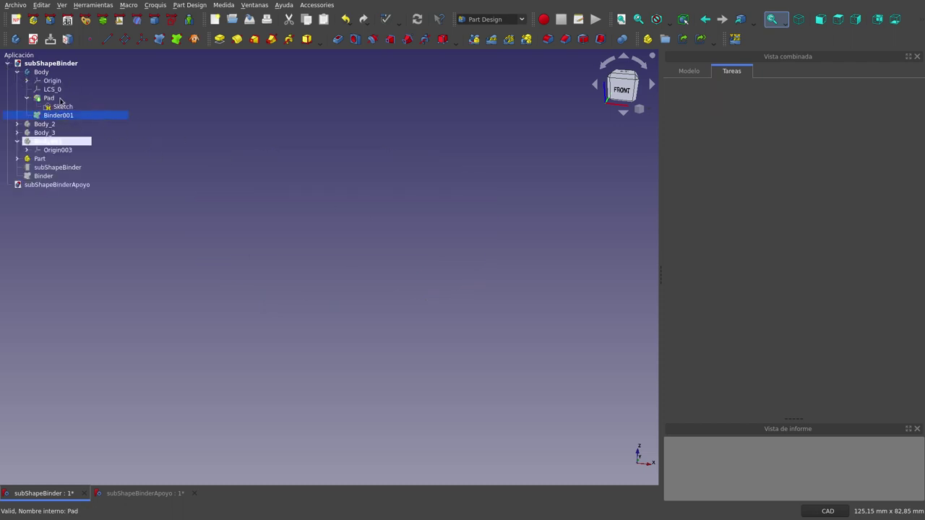
pyautogui.click(60, 101)
pyautogui.click(327, 343)
pyautogui.moveTo(325, 350)
pyautogui.mouseDown(button='middle')
pyautogui.moveTo(319, 375)
pyautogui.moveTo(284, 336)
pyautogui.mouseUp(button='middle')
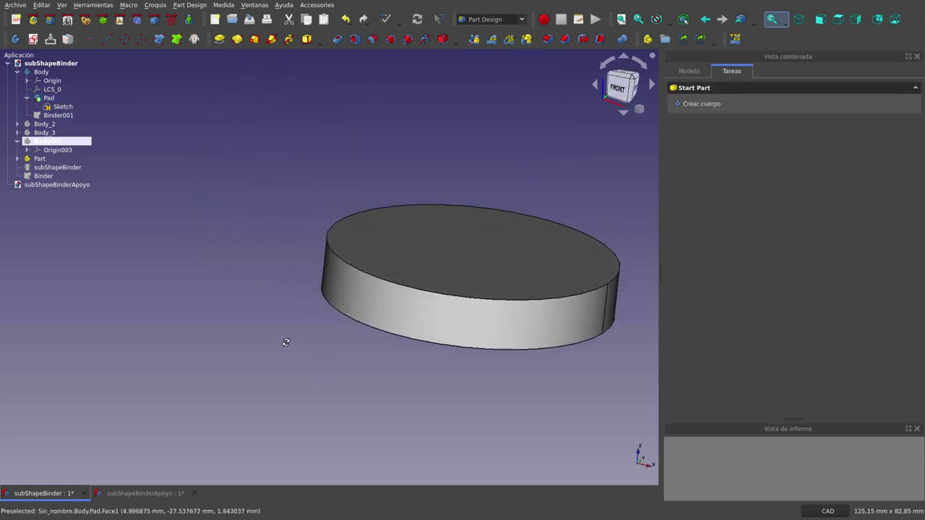
pyautogui.click(628, 20)
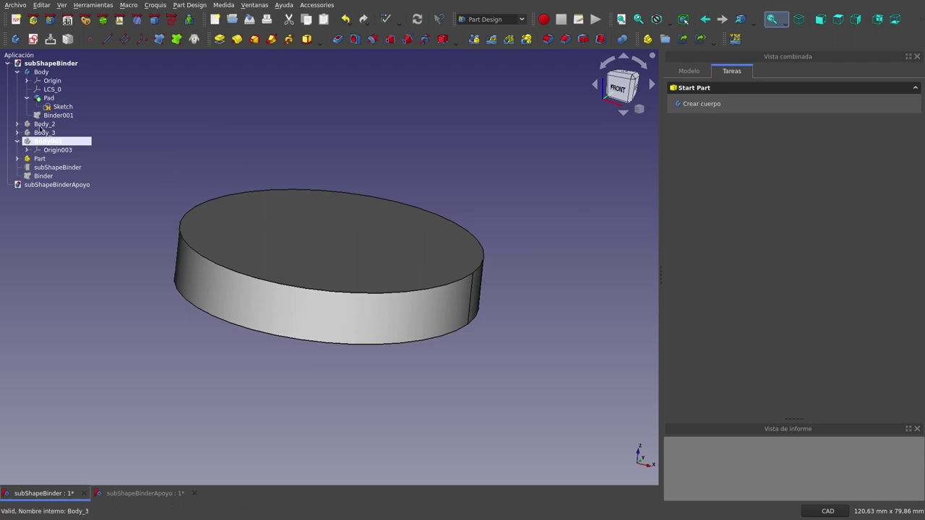
pyautogui.click(43, 124)
# - Show the Body_2 box in isometric view and expand Body_2 and Pad001 to reveal Sketch001
pyautogui.press('space')
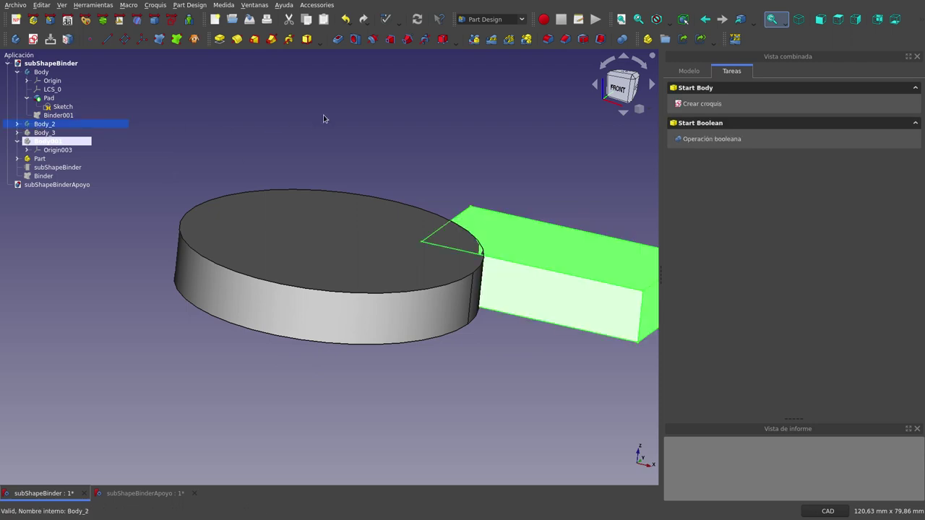
pyautogui.click(323, 118)
pyautogui.press('0')
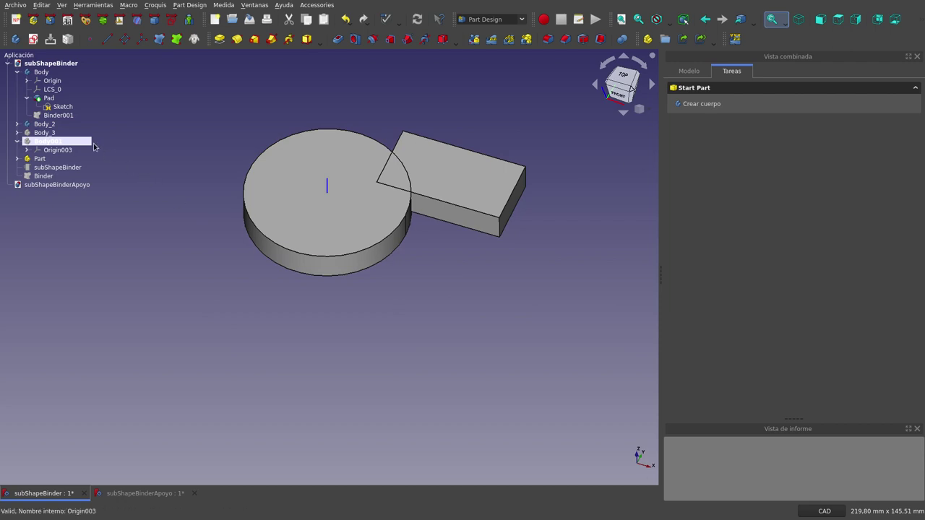
pyautogui.click(16, 125)
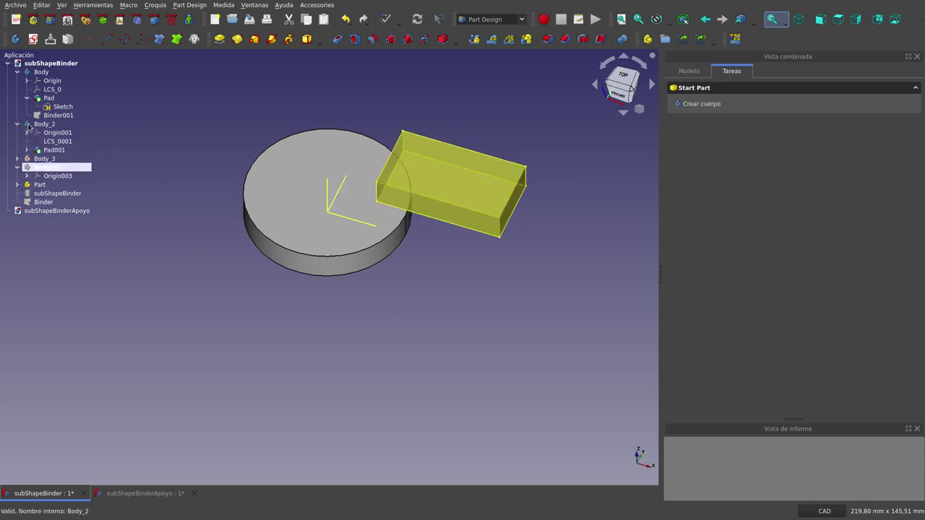
pyautogui.click(27, 150)
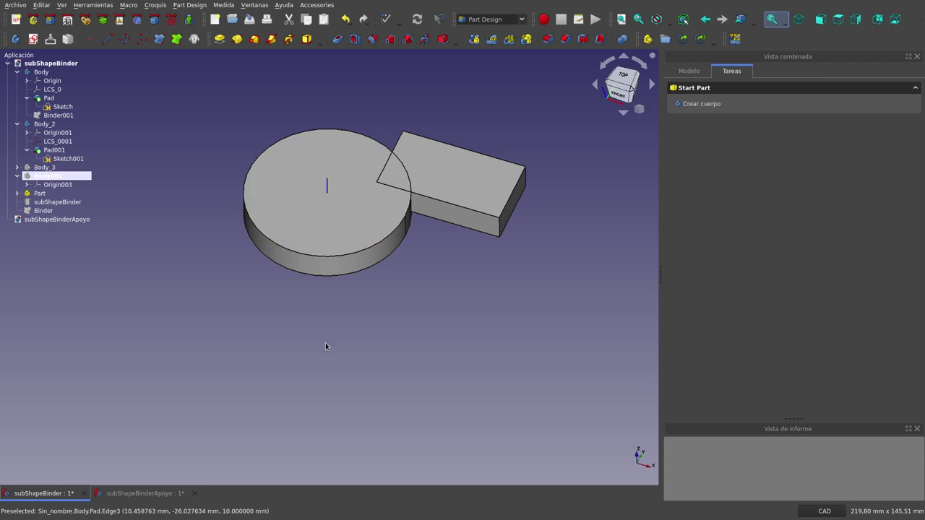
pyautogui.moveTo(324, 343)
pyautogui.mouseDown(button='middle')
pyautogui.moveTo(316, 312)
pyautogui.moveTo(342, 322)
pyautogui.moveTo(336, 330)
pyautogui.mouseUp(button='middle')
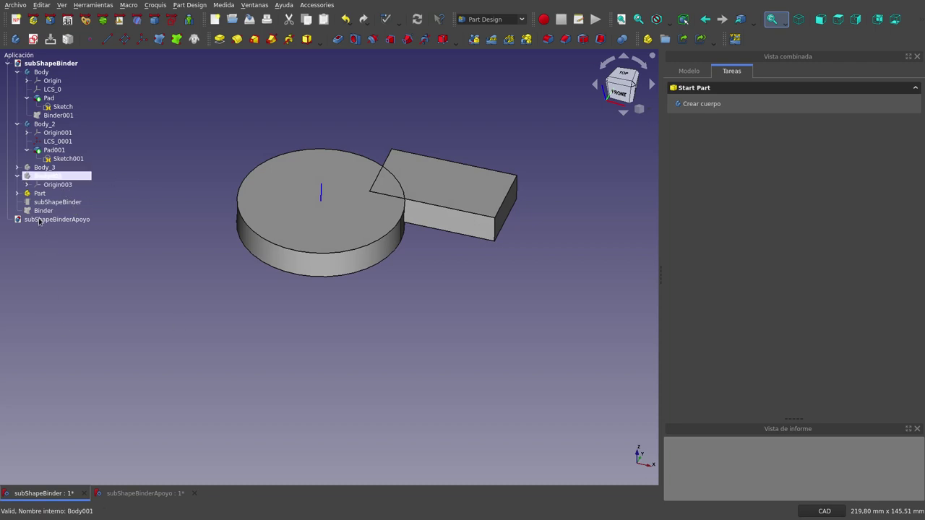
# - Keep Body001 active and select the cylinder's Body as the binder source
pyautogui.doubleClick(46, 178)
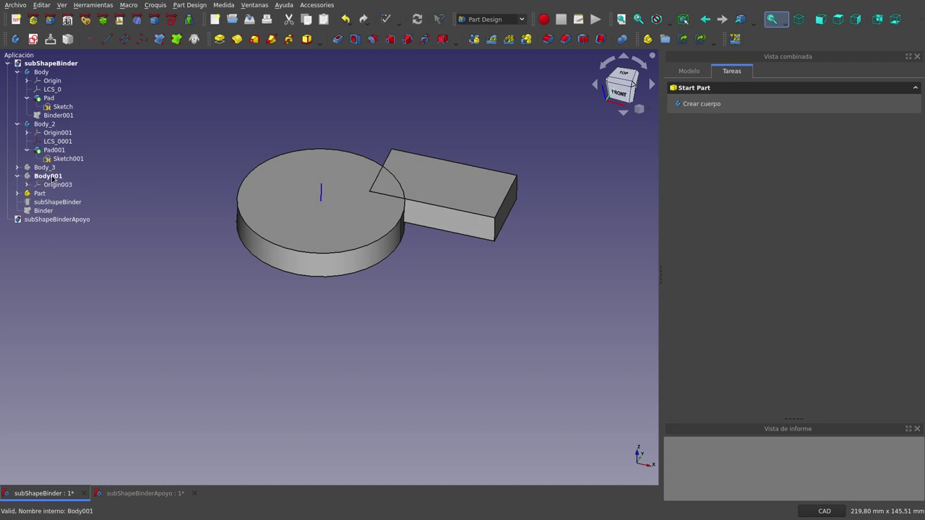
pyautogui.click(53, 177)
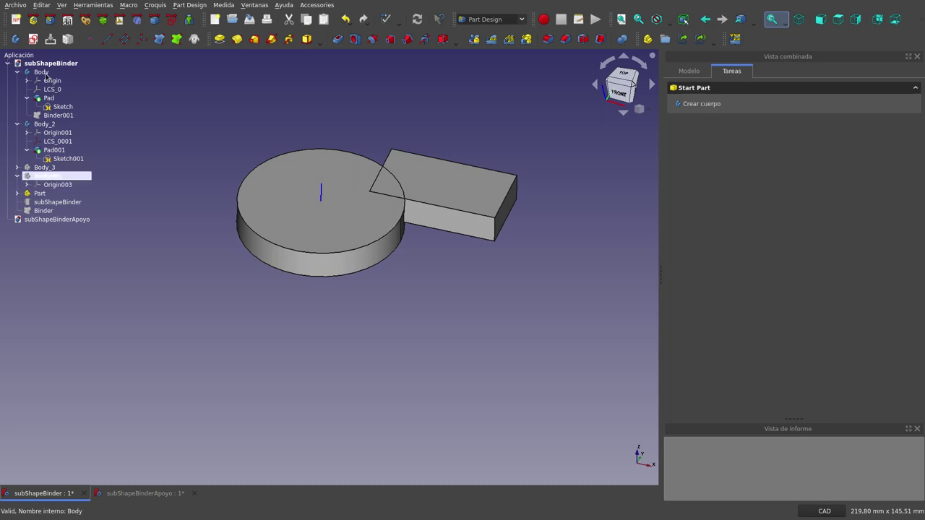
pyautogui.click(45, 74)
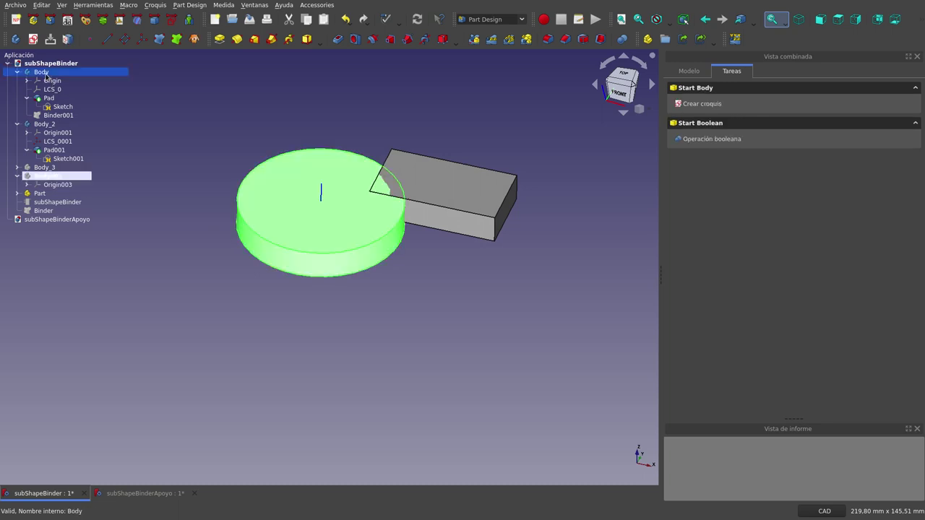
# - Bind the cylinder's Body and the Body_2 box into Body001 as Binder002, then hide both sources
pyautogui.keyDown('ctrl'); pyautogui.click(36, 127); pyautogui.keyUp('ctrl')
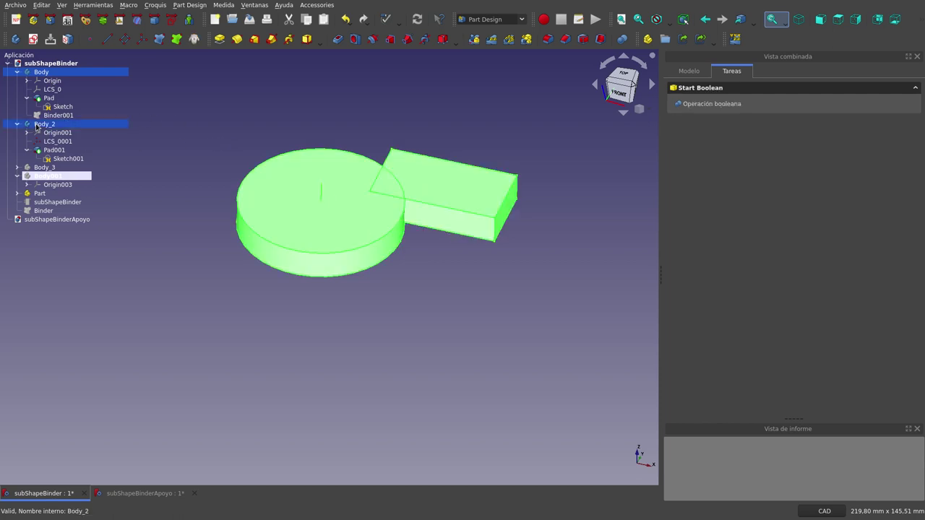
pyautogui.keyDown('ctrl'); pyautogui.click(41, 179); pyautogui.keyUp('ctrl')
pyautogui.click(177, 44)
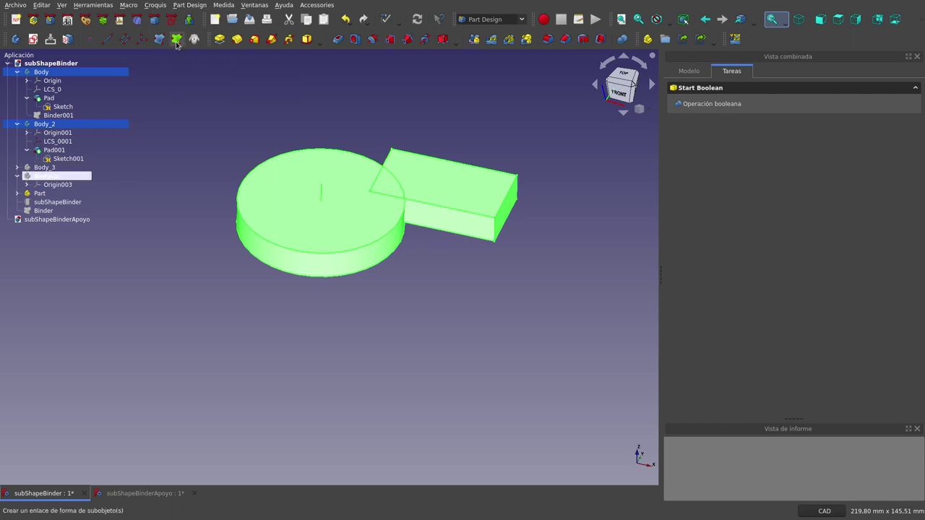
pyautogui.click(60, 75)
pyautogui.click(56, 125)
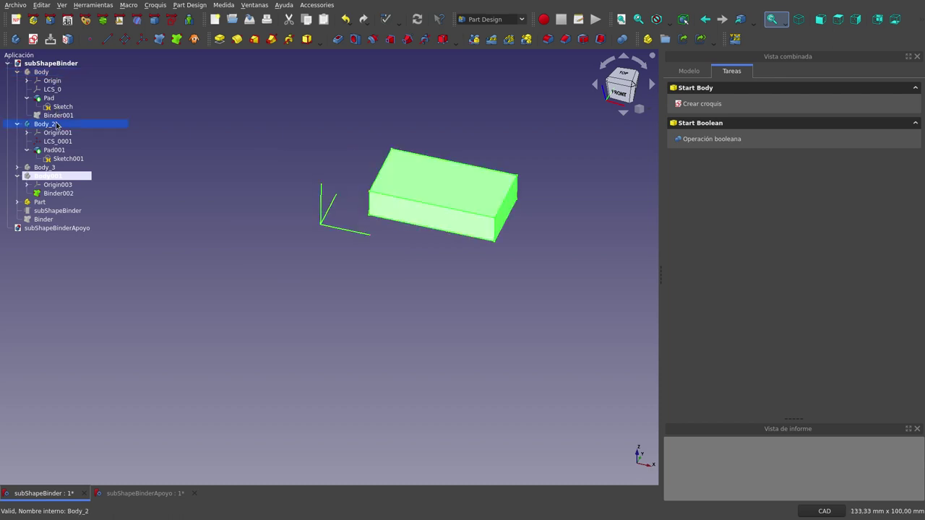
# - Select Body001, then clear the selection so Binder002's translucent disc-and-box shape remains
pyautogui.click(48, 175)
pyautogui.click(366, 352)
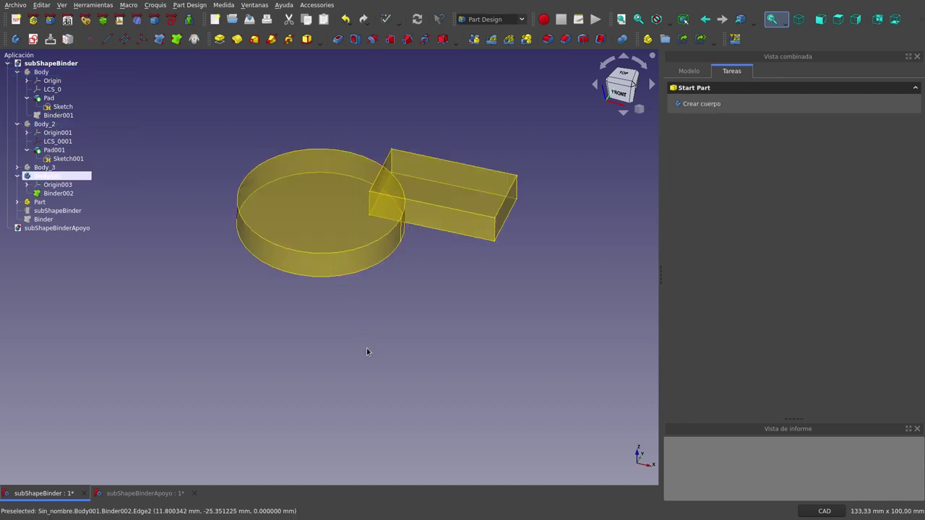